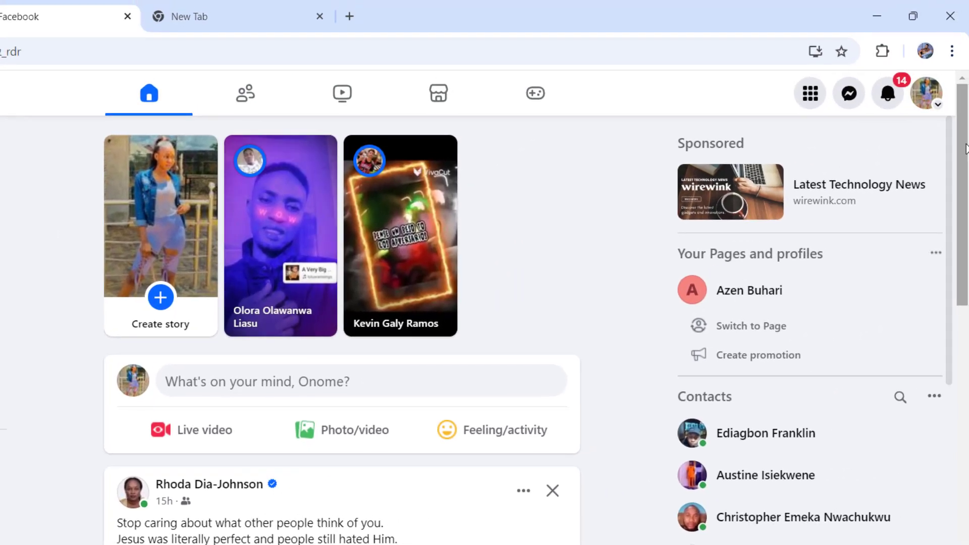
# Go from the account menu's Settings & privacy to Password and security in Accounts Centre
pyautogui.click(926, 104)
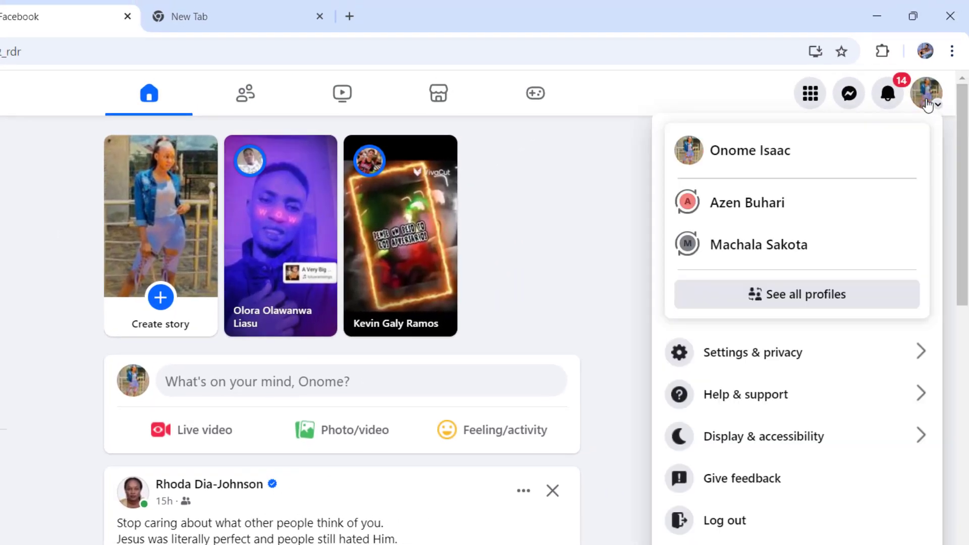
pyautogui.click(761, 361)
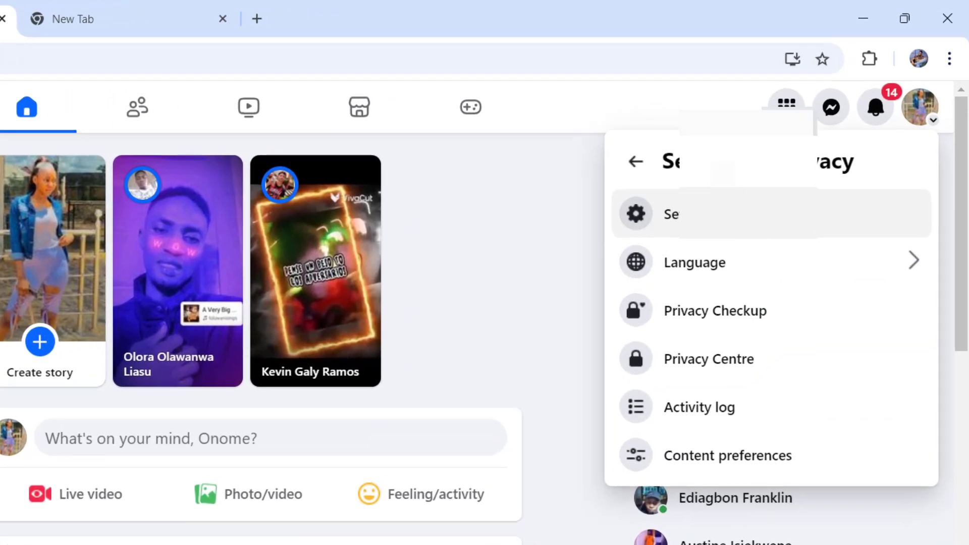
pyautogui.press('Escape')
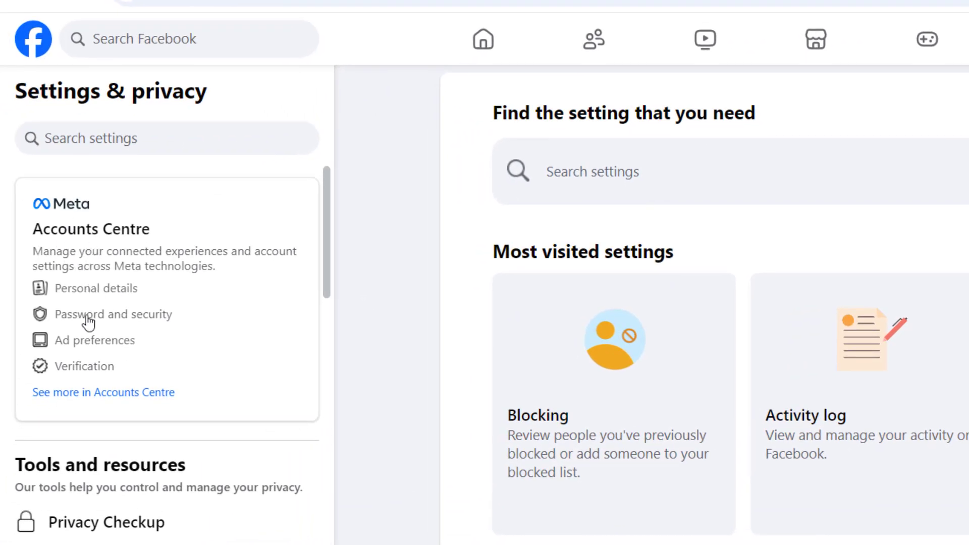
pyautogui.click(108, 319)
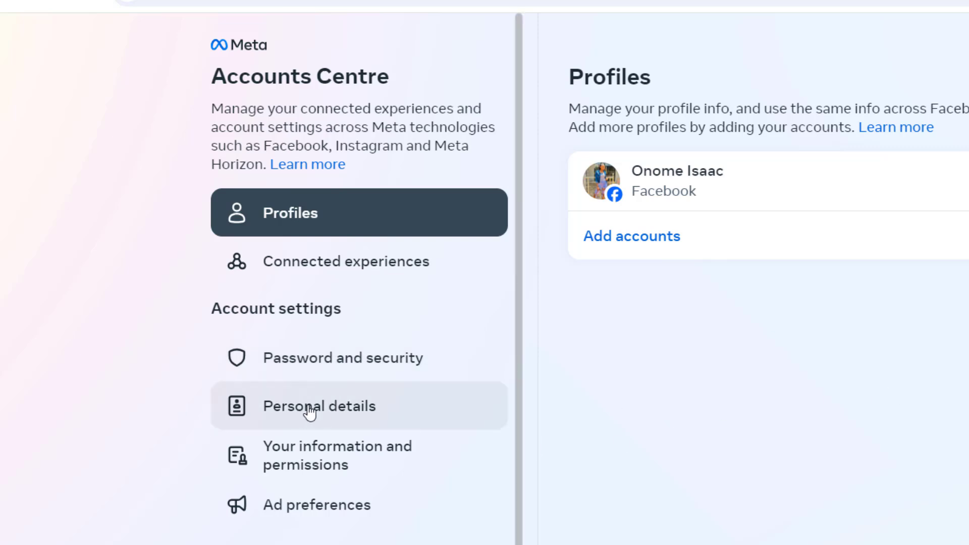
# Try deleting the second email under Personal details > Contact info and confirm the deletion
pyautogui.click(323, 412)
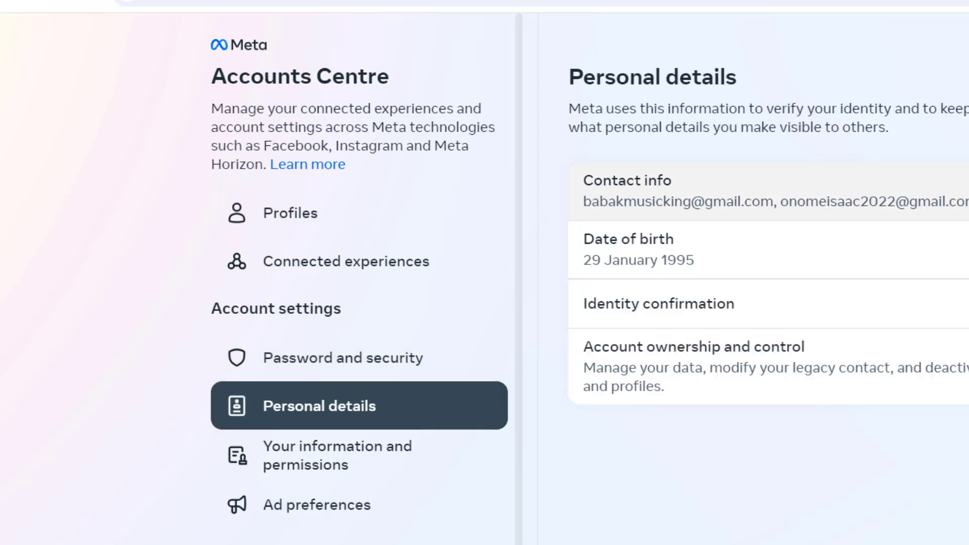
pyautogui.click(740, 196)
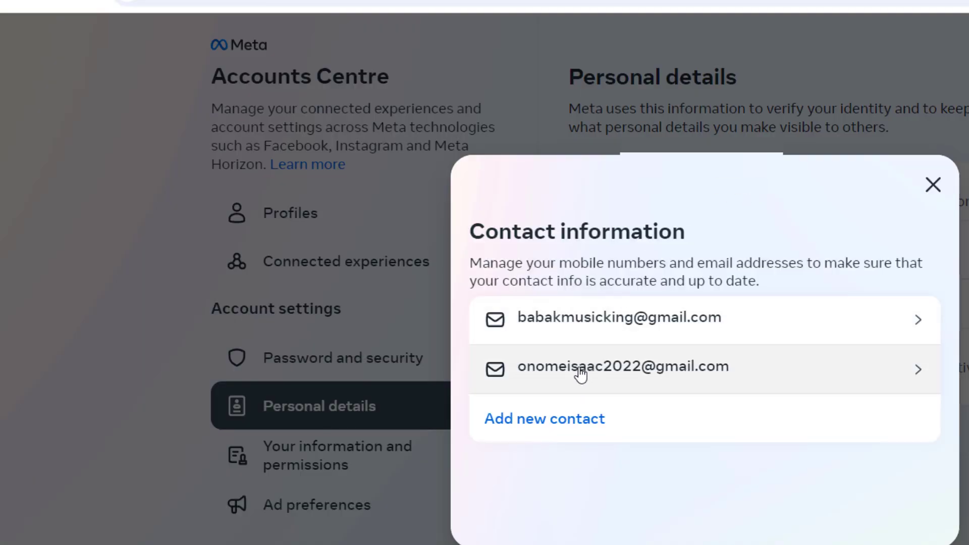
pyautogui.click(681, 386)
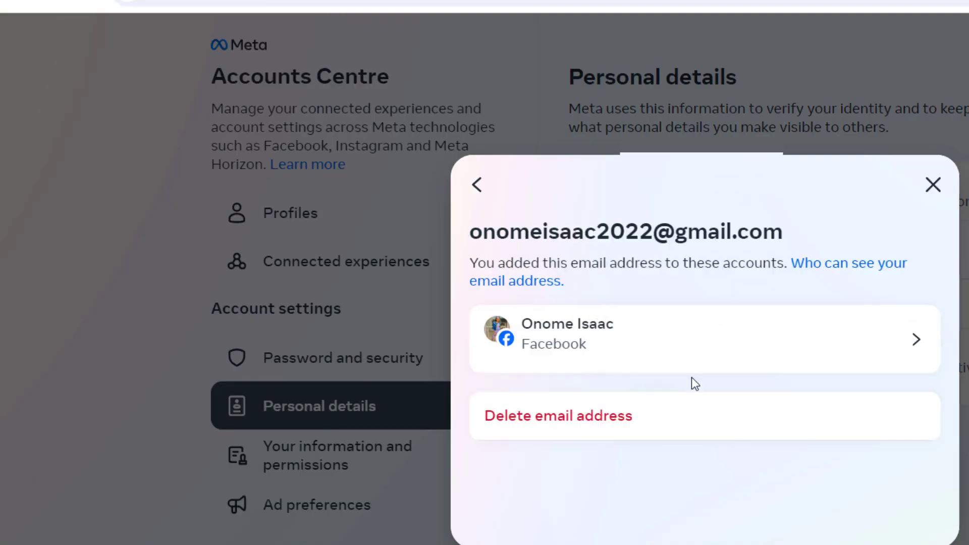
pyautogui.click(568, 426)
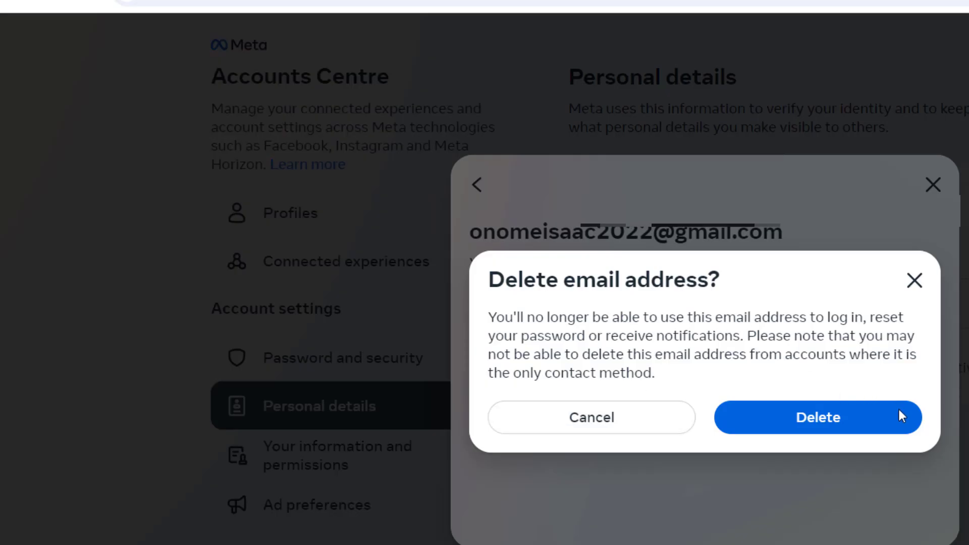
pyautogui.click(792, 422)
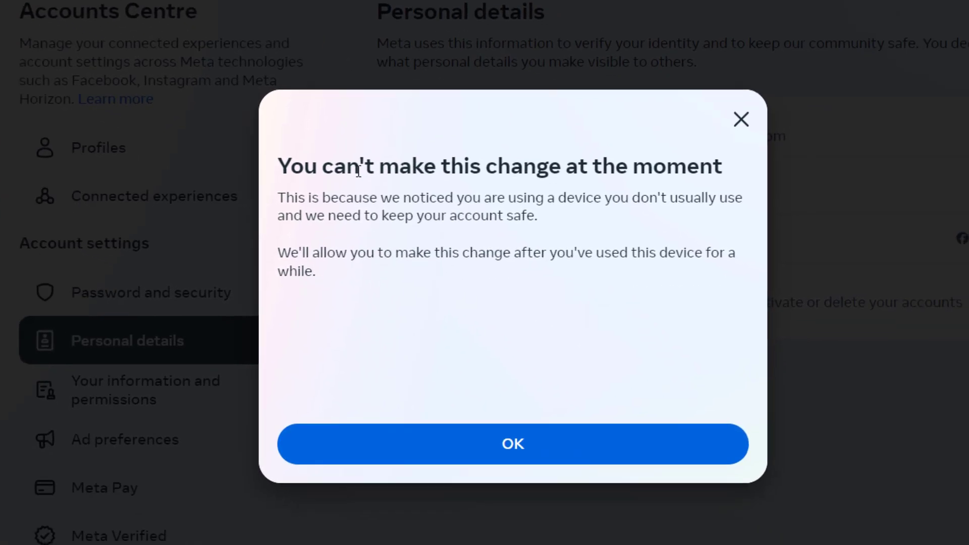
# Highlight part of the refusal message heading, then open a new browser tab
pyautogui.moveTo(313, 159); pyautogui.dragTo(580, 162)
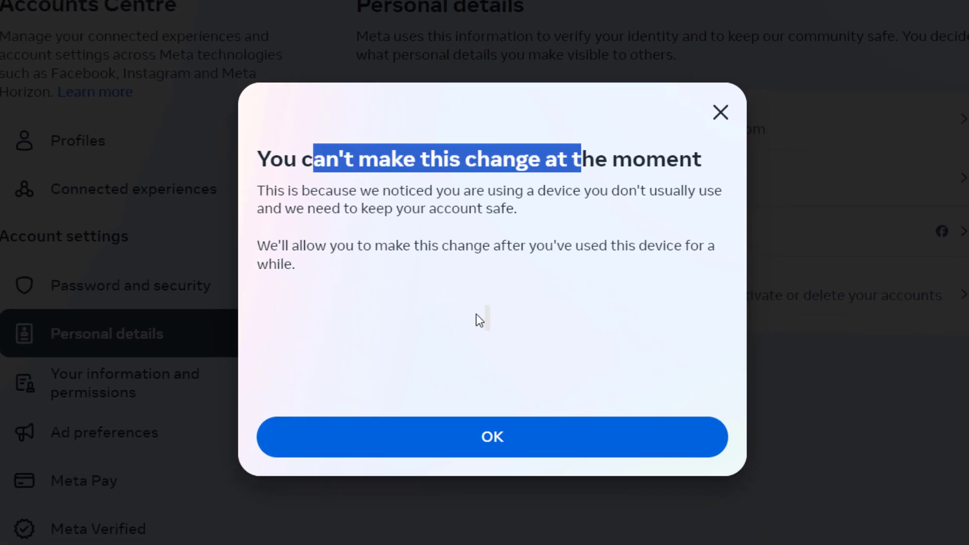
pyautogui.click(410, 200)
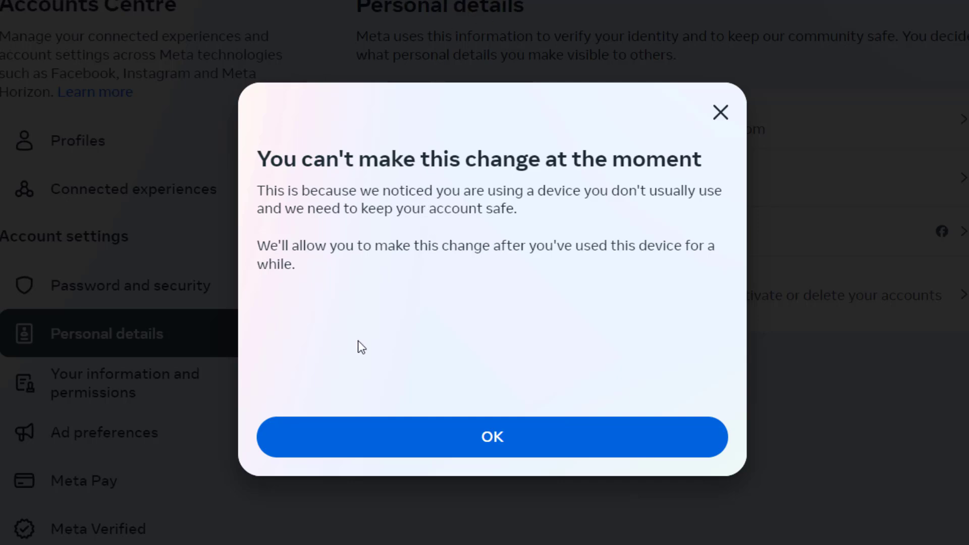
pyautogui.hotkey('ctrl', 't')
# Enter instagram.com in the new tab's address bar and load the site
pyautogui.click(602, 75)
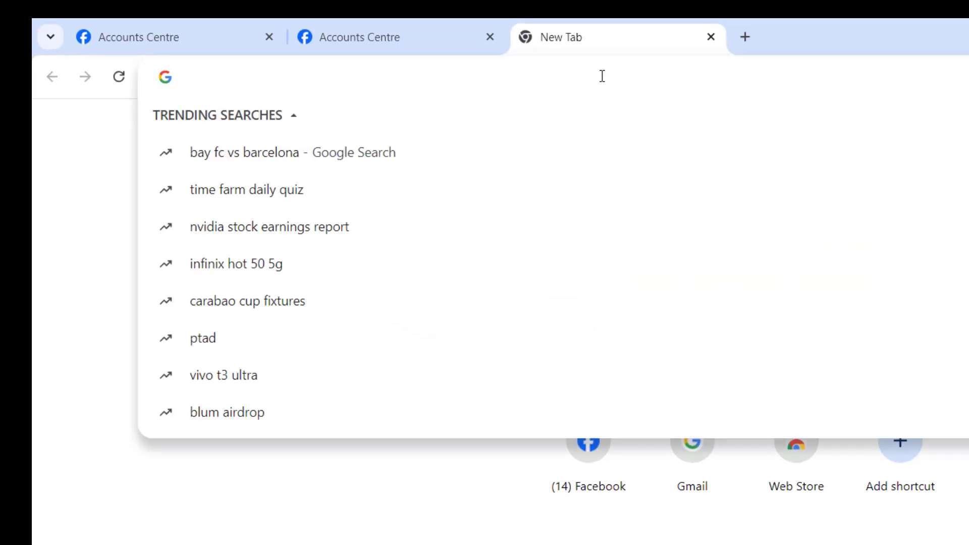
pyautogui.write('instagram.com')
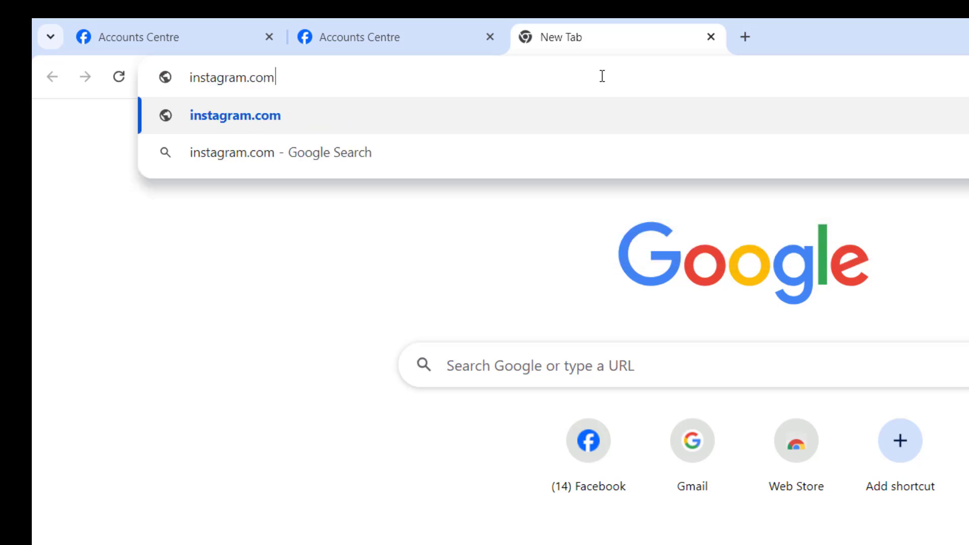
pyautogui.hotkey('ctrl', 'a')
pyautogui.press('Return')
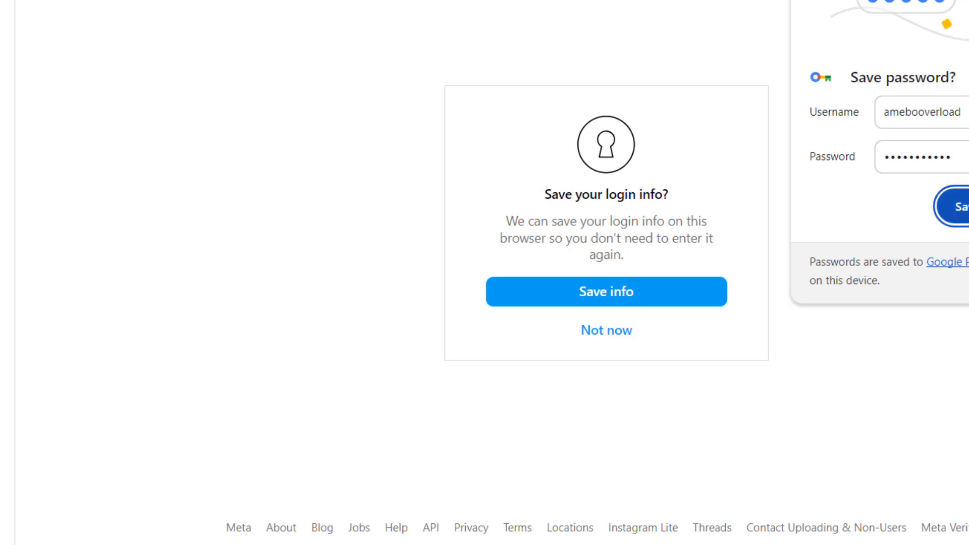
# Decline both save-login offers, then reach Accounts Center through the Instagram profile's settings and privacy
pyautogui.click(608, 335)
pyautogui.click(506, 417)
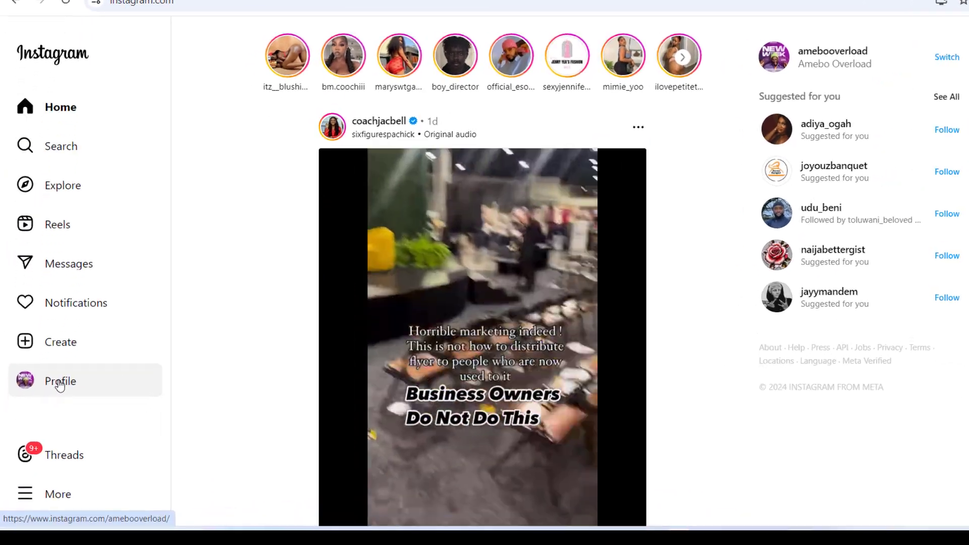
pyautogui.click(58, 389)
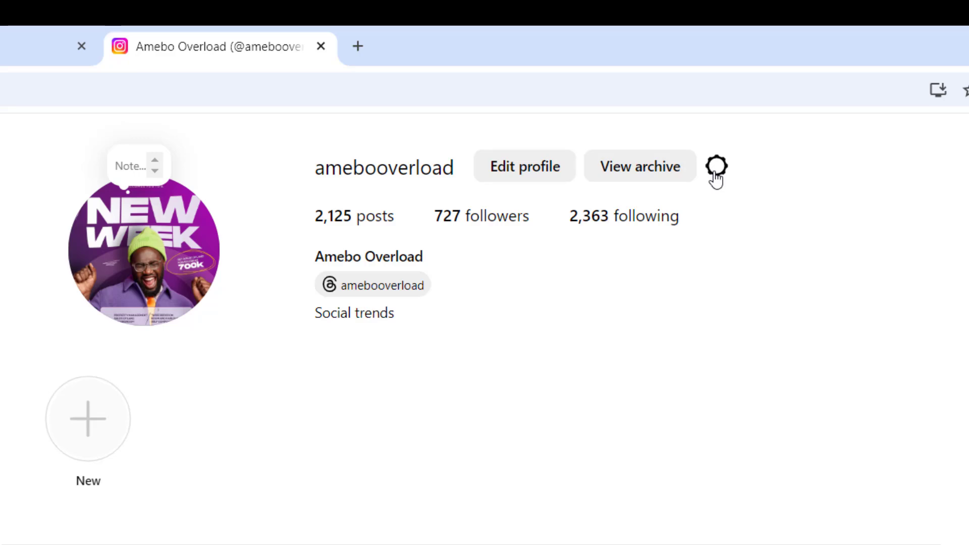
pyautogui.click(715, 171)
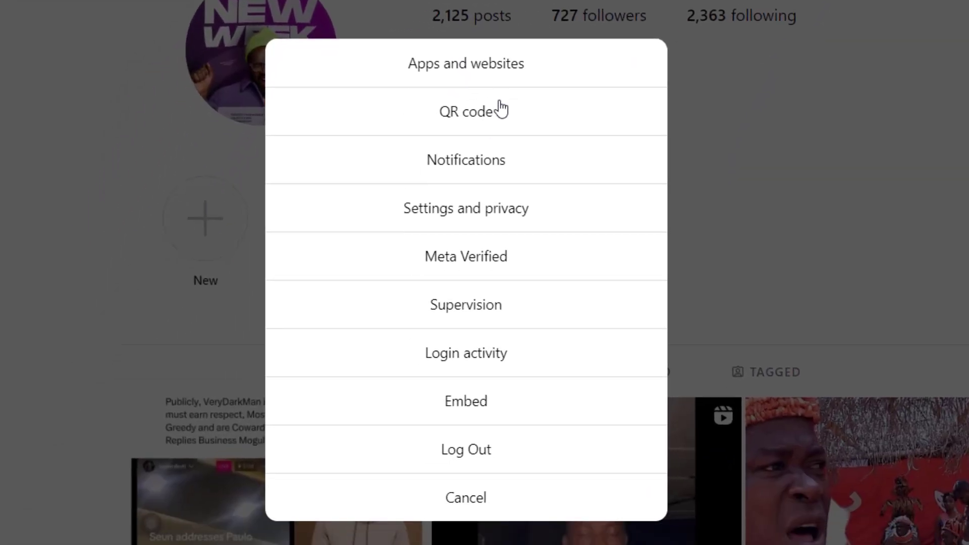
pyautogui.click(442, 216)
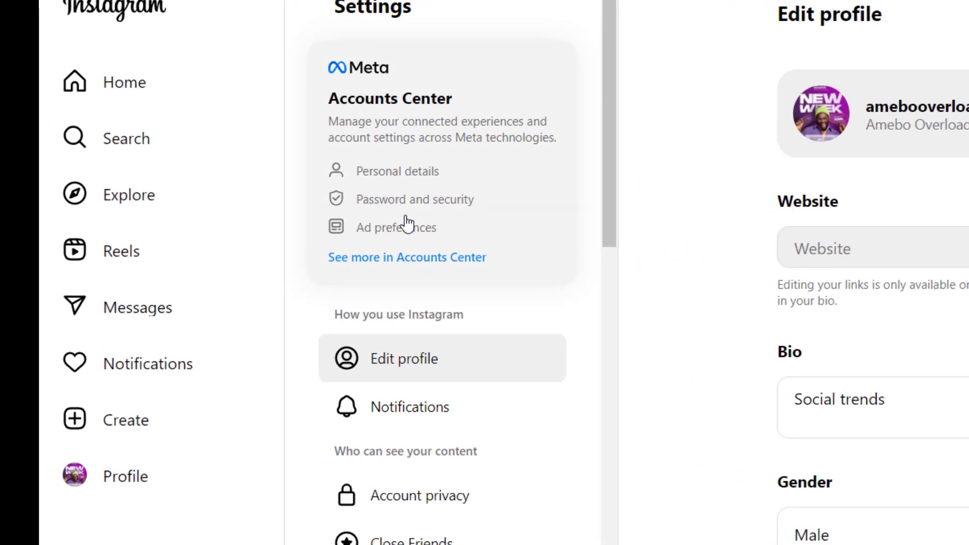
pyautogui.click(431, 197)
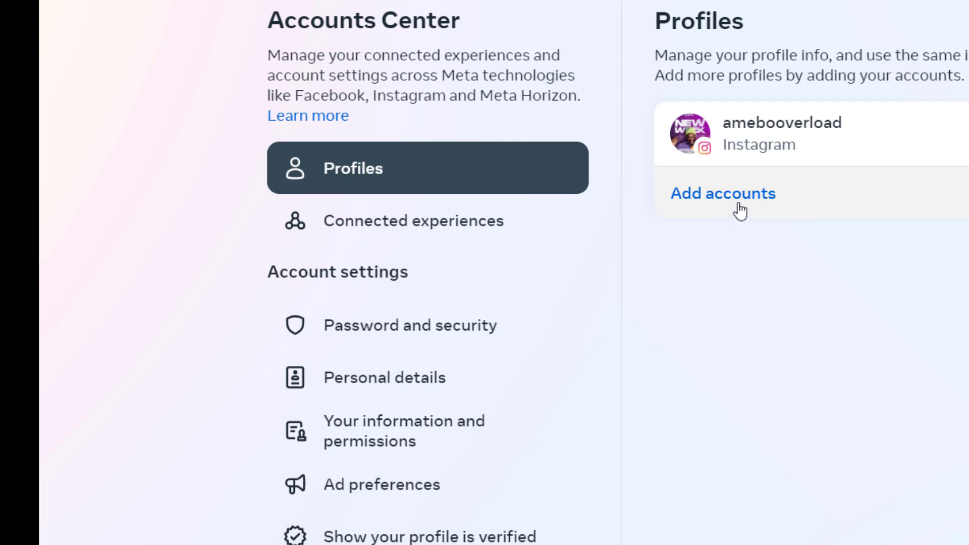
# Add the signed-in Facebook account to Accounts Center, using the Facebook birthday for both profiles
pyautogui.click(711, 198)
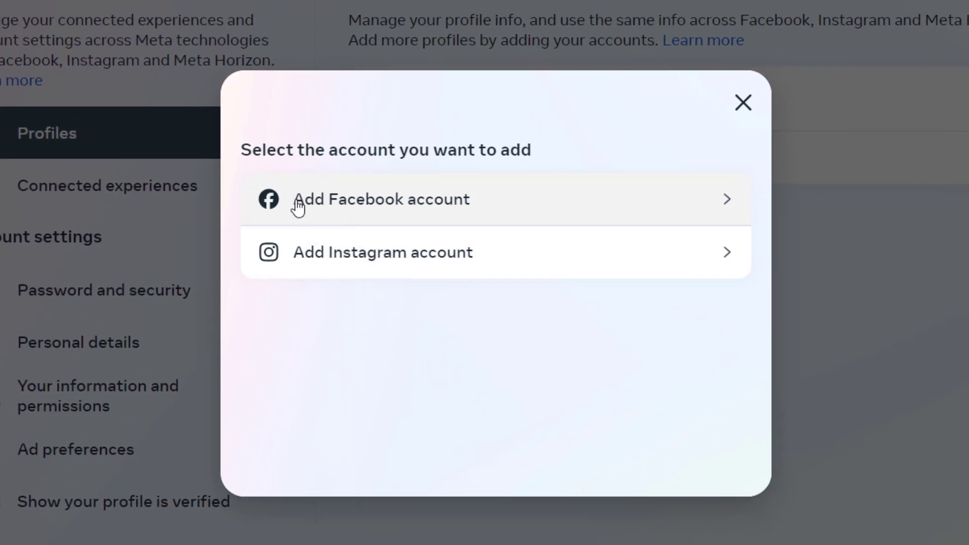
pyautogui.click(347, 207)
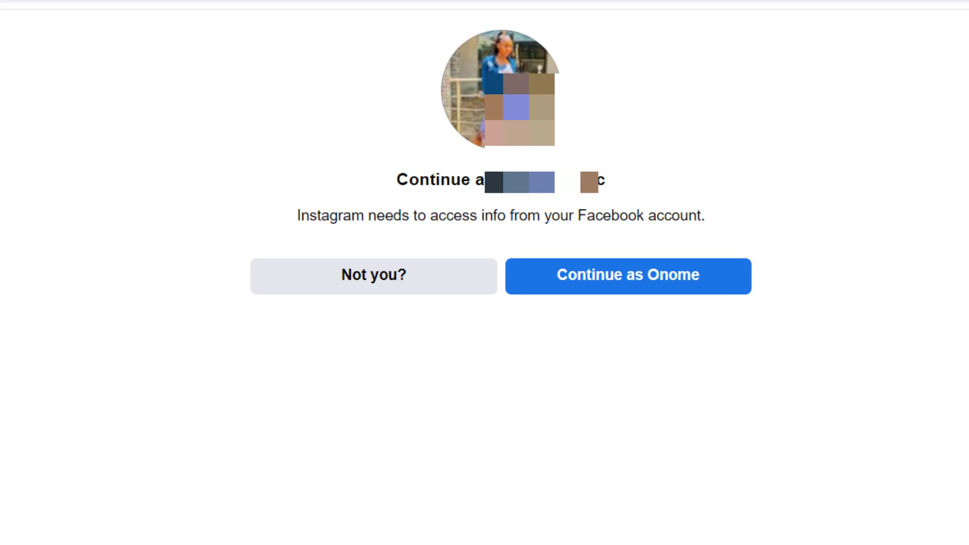
pyautogui.click(607, 290)
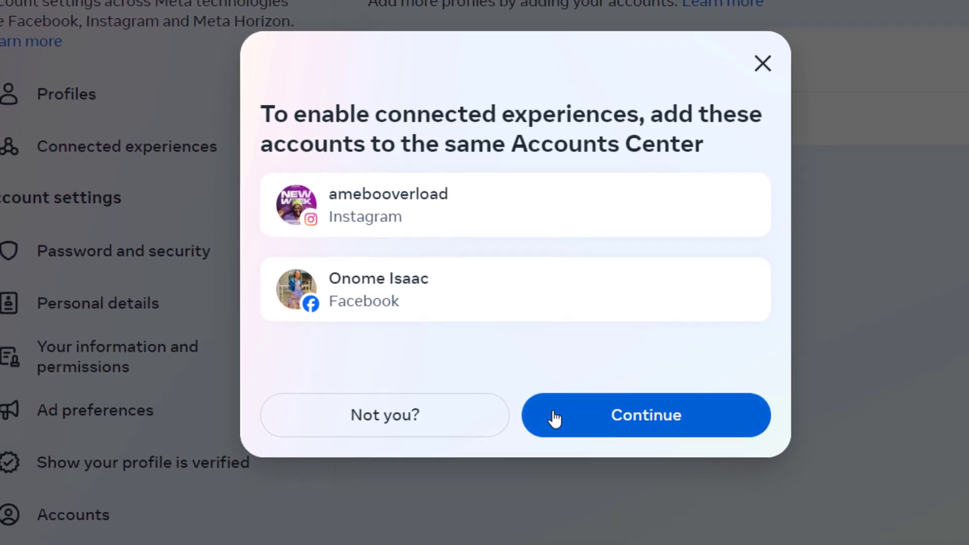
pyautogui.click(541, 542)
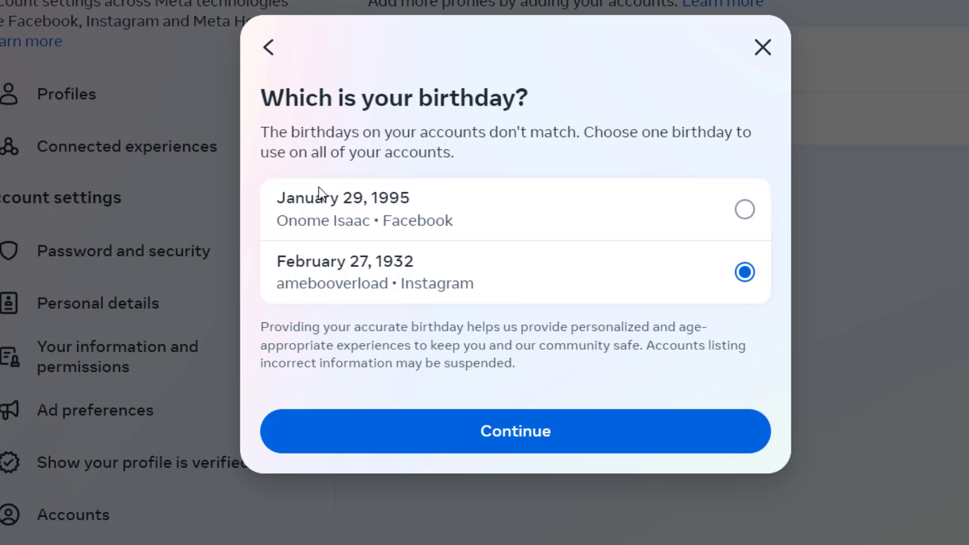
pyautogui.click(741, 209)
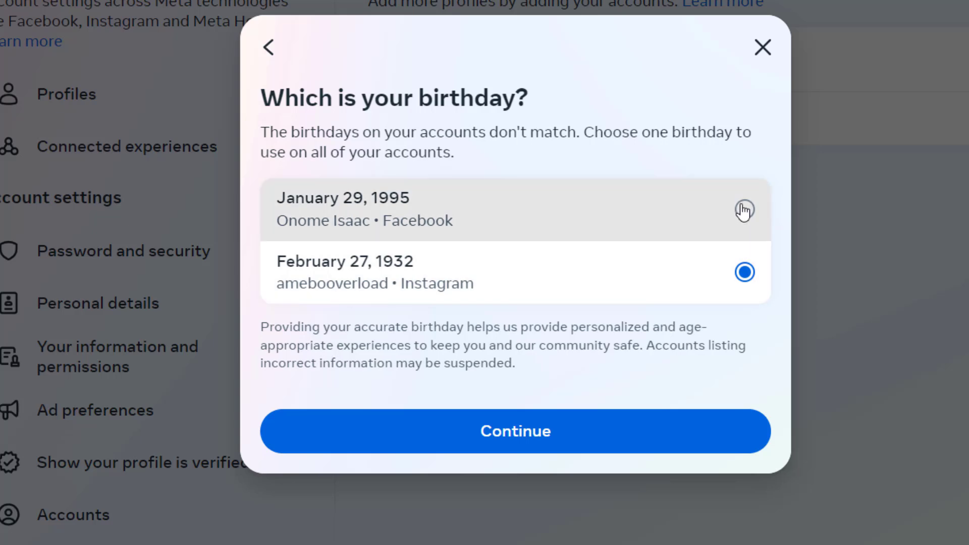
pyautogui.click(432, 433)
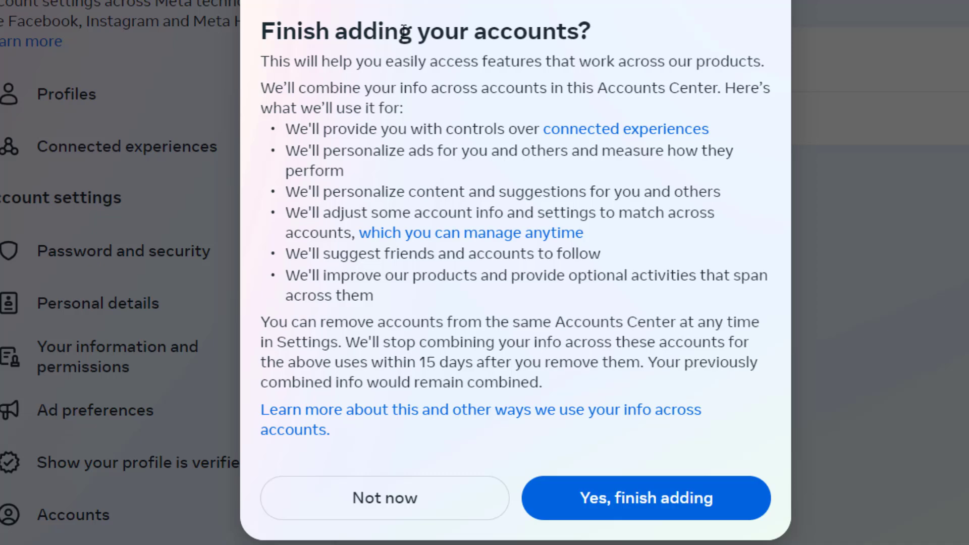
pyautogui.click(580, 515)
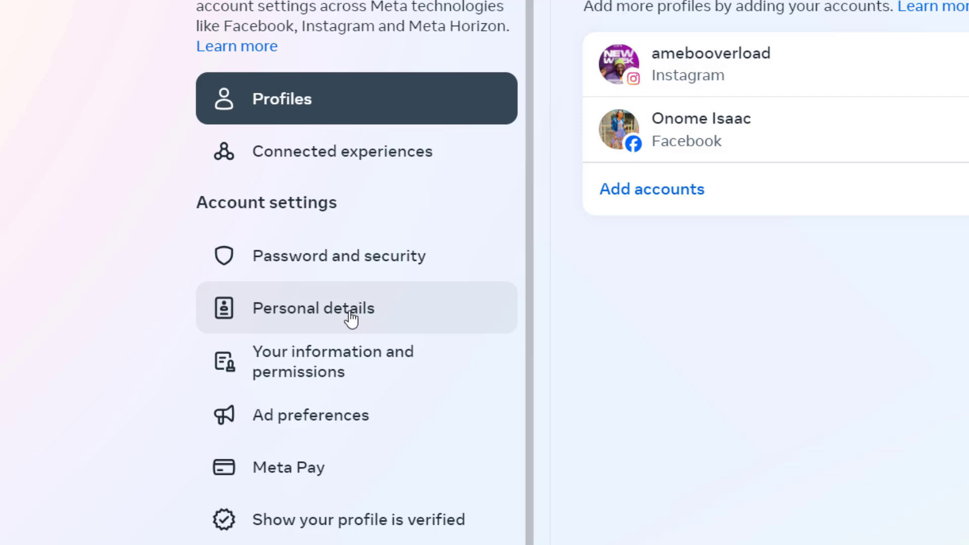
# Open the secondary Gmail address under Personal details > Contact info and choose Delete email
pyautogui.click(323, 319)
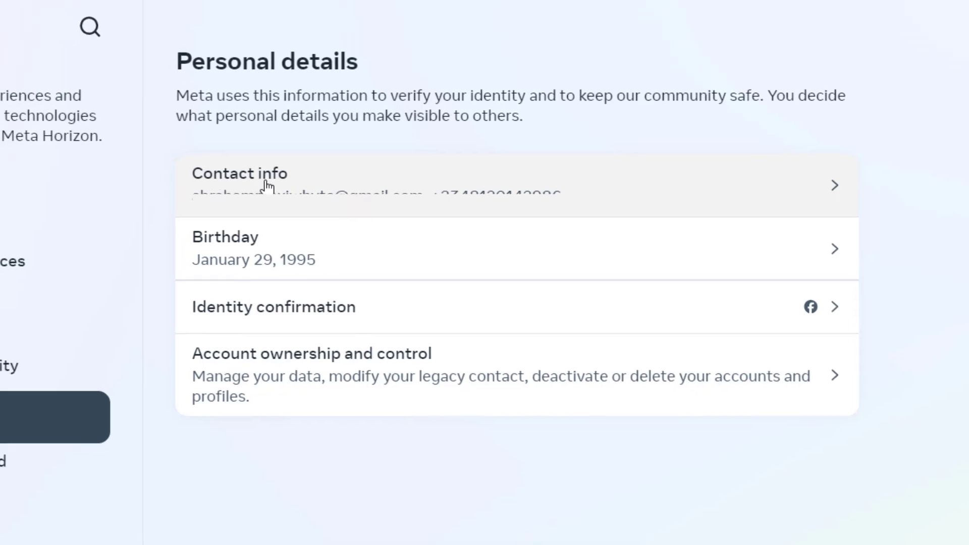
pyautogui.click(575, 122)
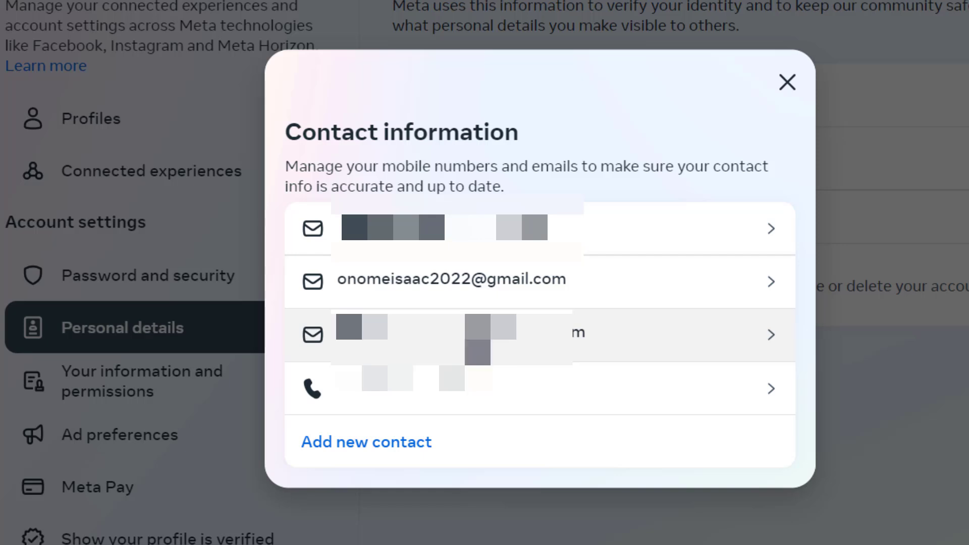
pyautogui.click(424, 294)
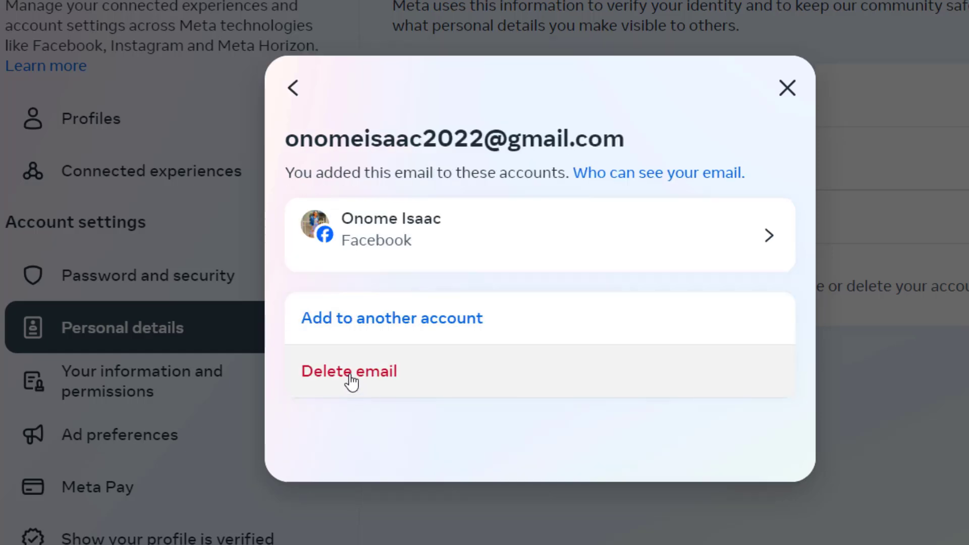
pyautogui.click(350, 378)
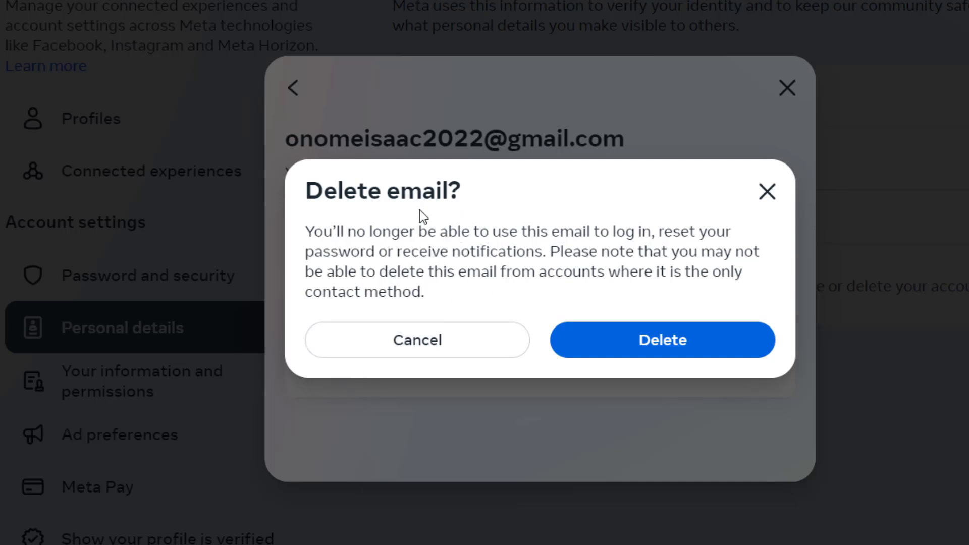
# Confirm the email deletion and focus the password field of the Facebook re-entry prompt
pyautogui.click(616, 351)
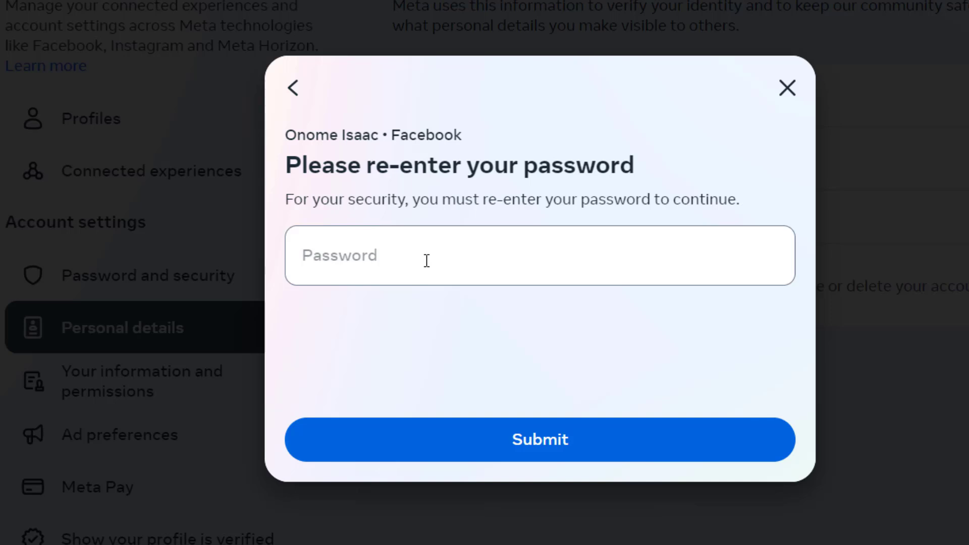
pyautogui.click(426, 259)
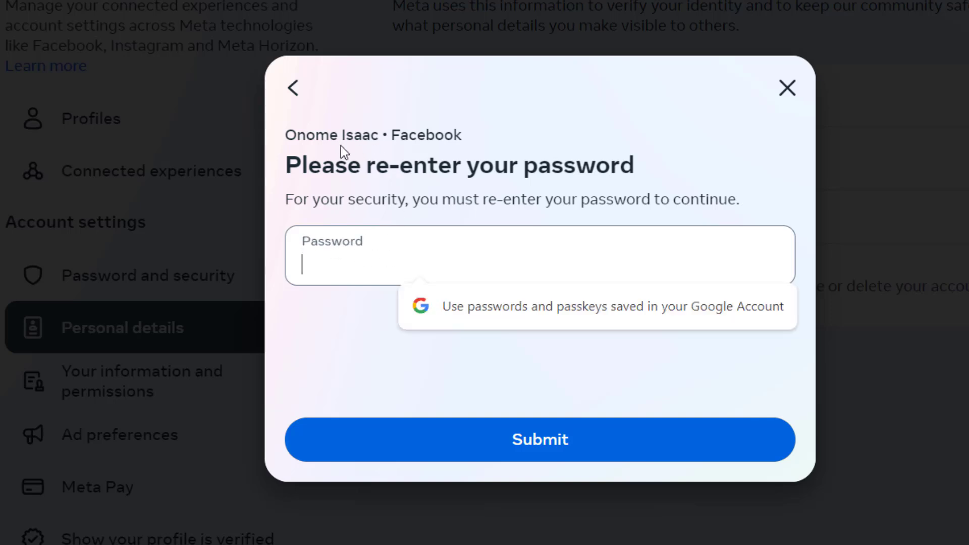
pyautogui.moveTo(395, 137); pyautogui.dragTo(473, 136)
pyautogui.click(389, 258)
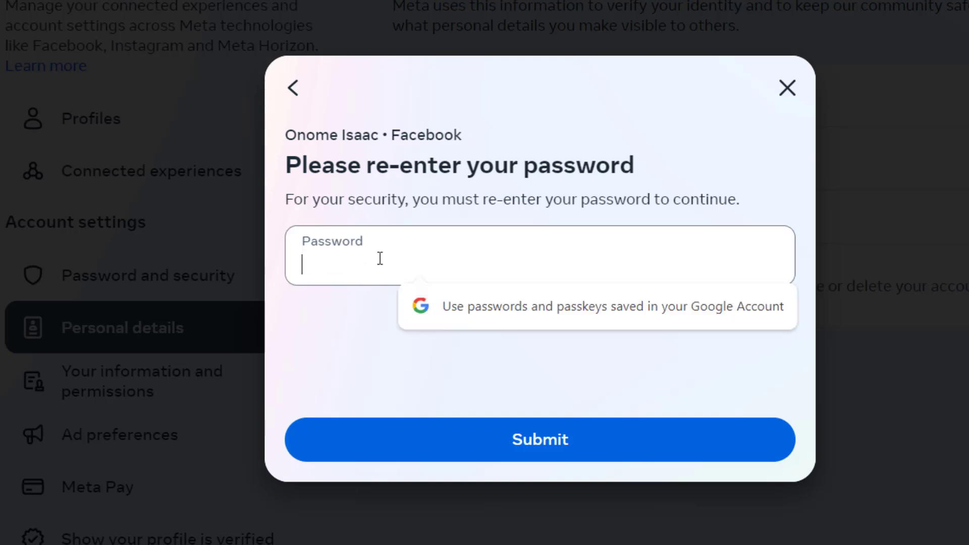